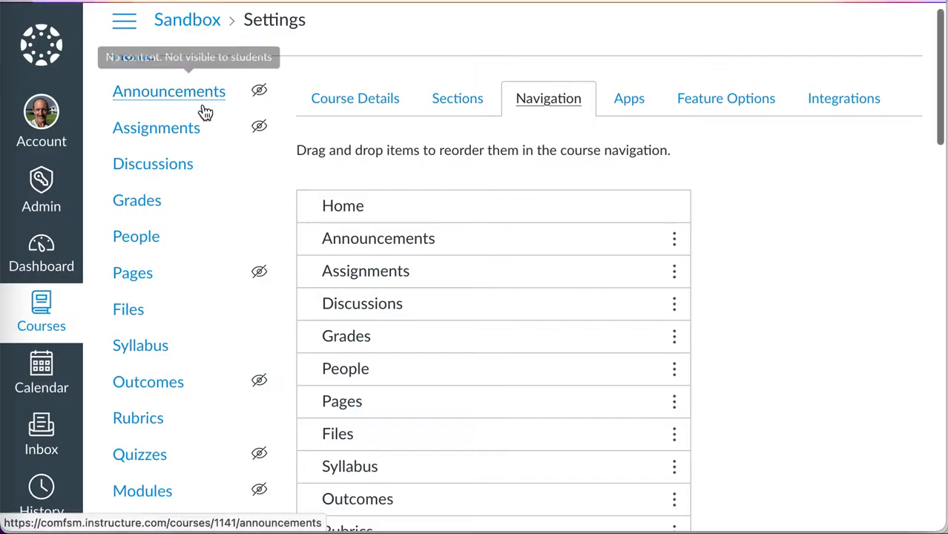
Step: Examine the Sandbox course menu from Home through Settings for items marked as not visible to students
scroll(203, 111, up, 1)
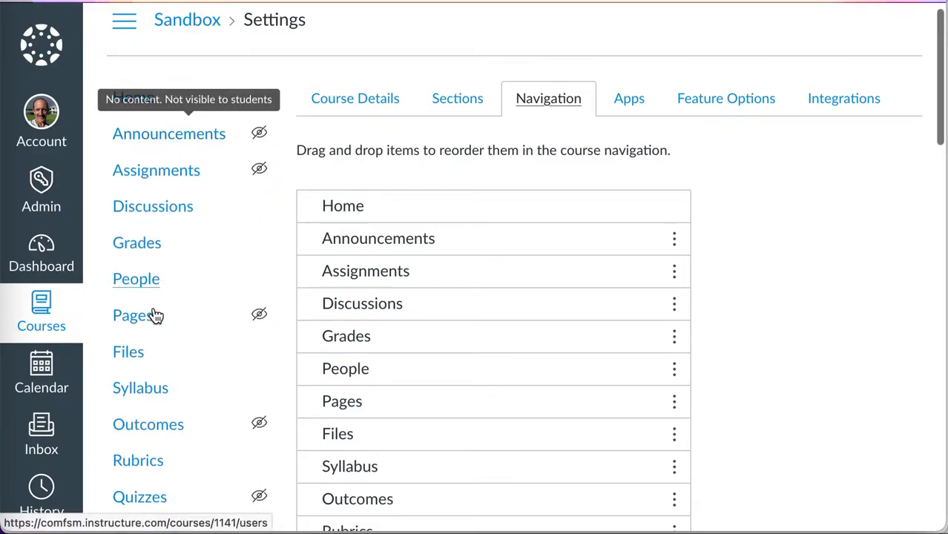
scroll(155, 319, down, 1)
scroll(156, 319, down, 5)
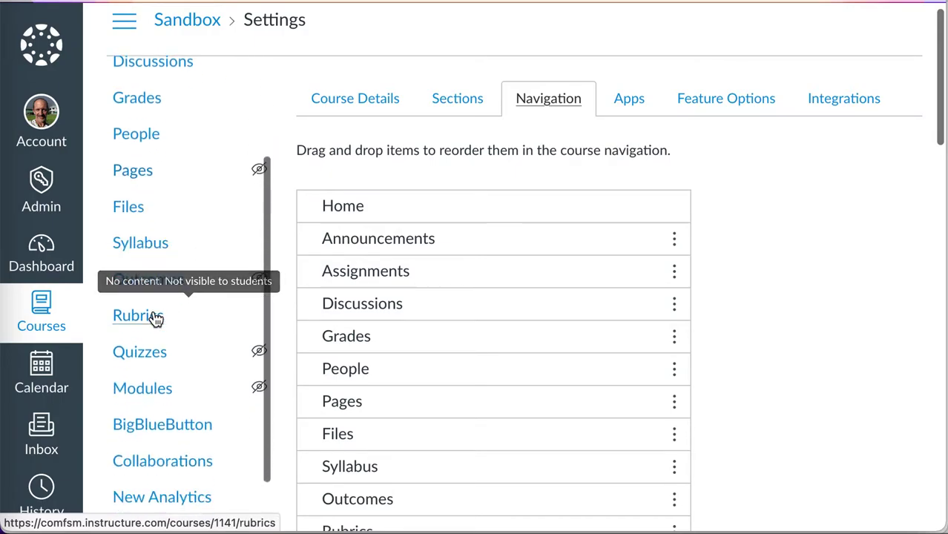
scroll(156, 319, down, 1)
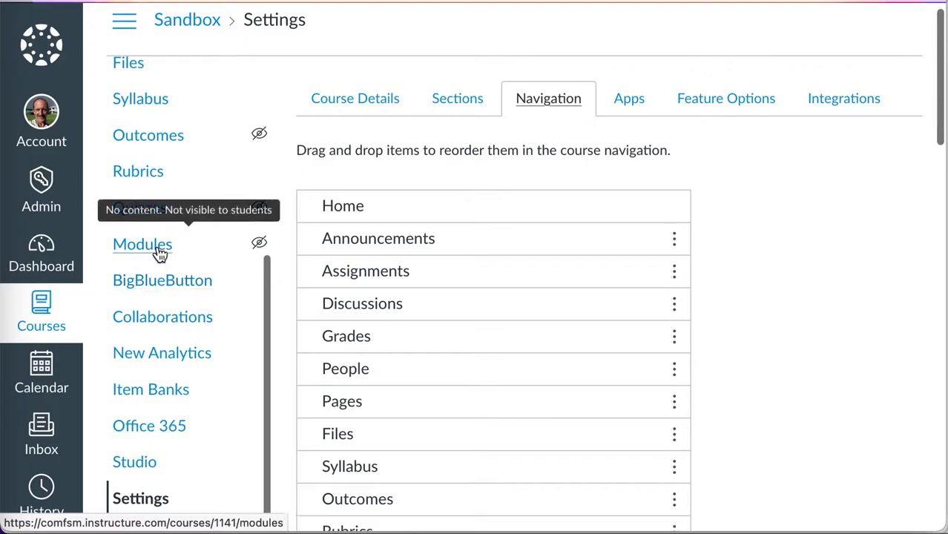
scroll(167, 254, up, 6)
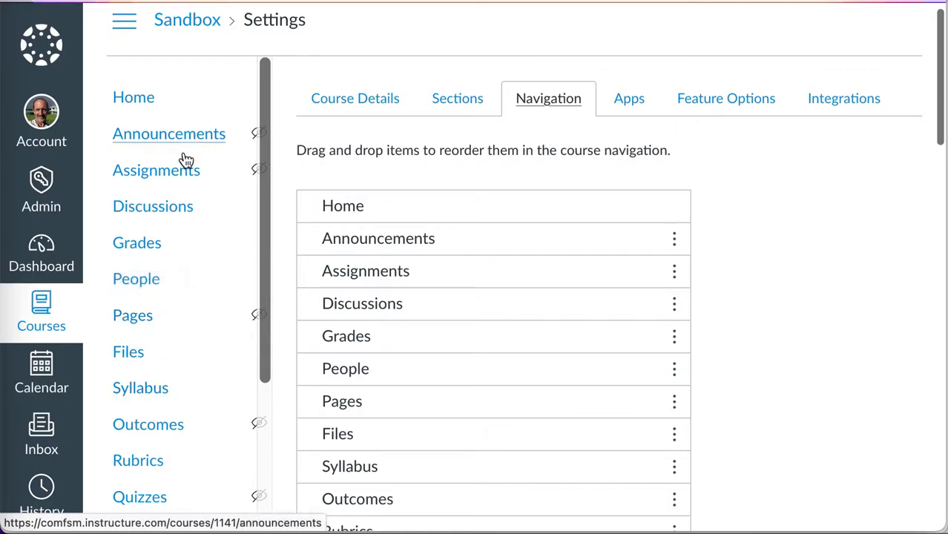
scroll(173, 243, down, 6)
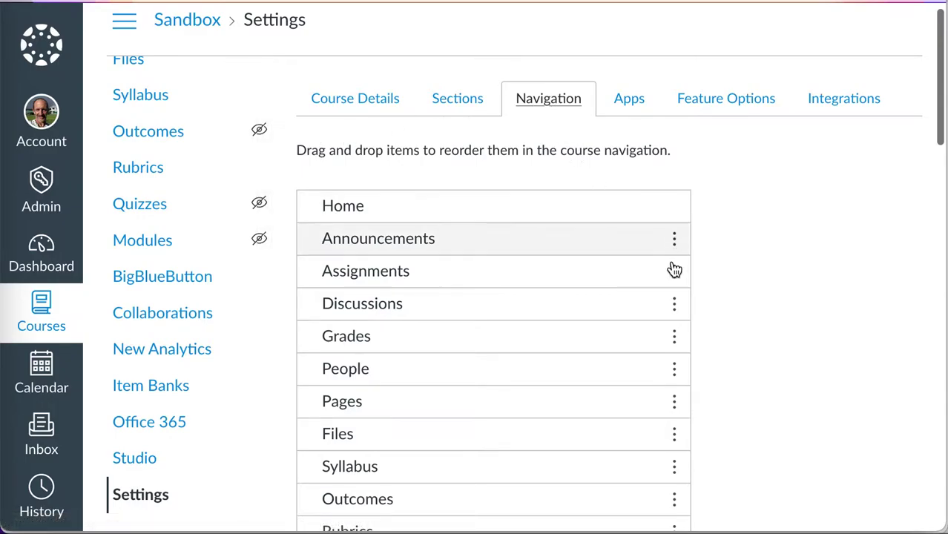
Step: View the available options for the Announcements item in the Sandbox navigation settings, then dismiss them without choosing one
scroll(595, 300, down, 1)
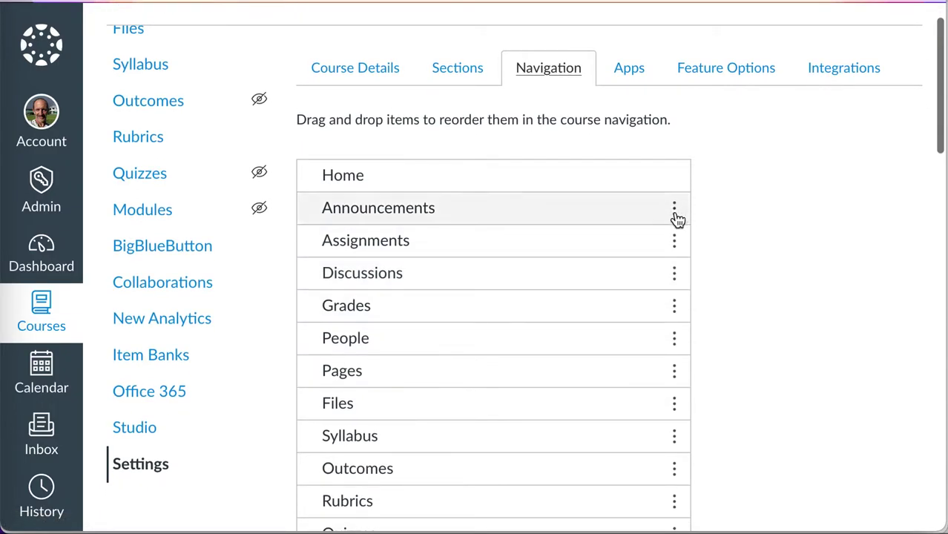
click(674, 210)
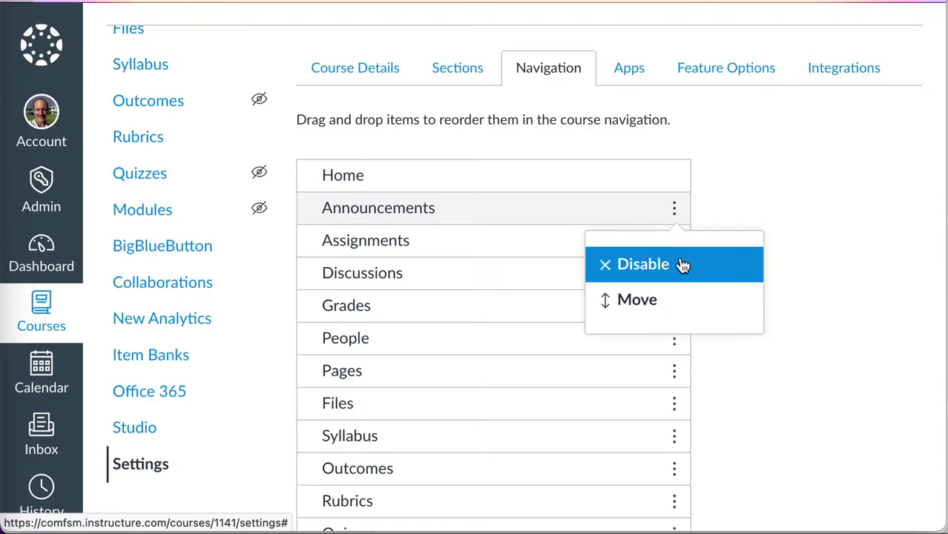
click(754, 191)
Step: Check the area for items hidden from students at the end of the Sandbox navigation list
scroll(754, 191, down, 3)
scroll(754, 191, down, 5)
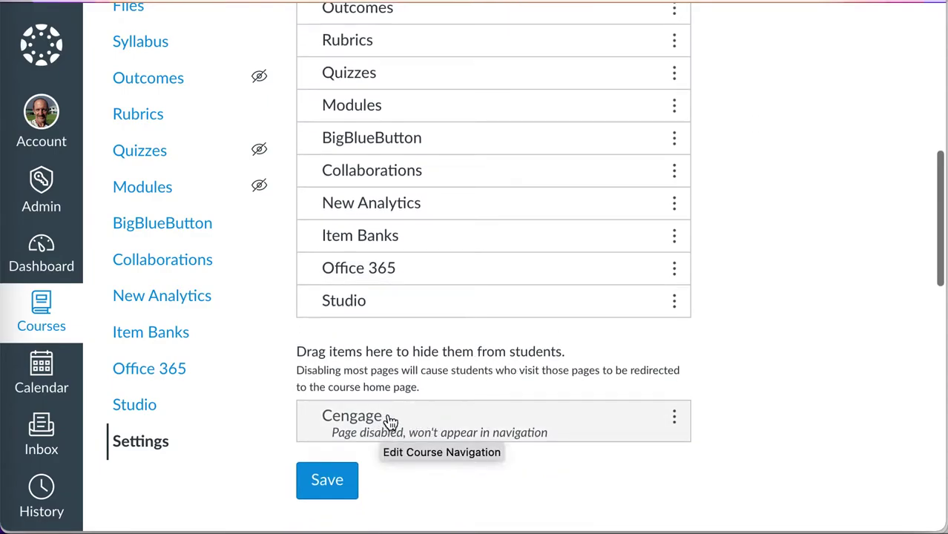
scroll(488, 367, up, 1)
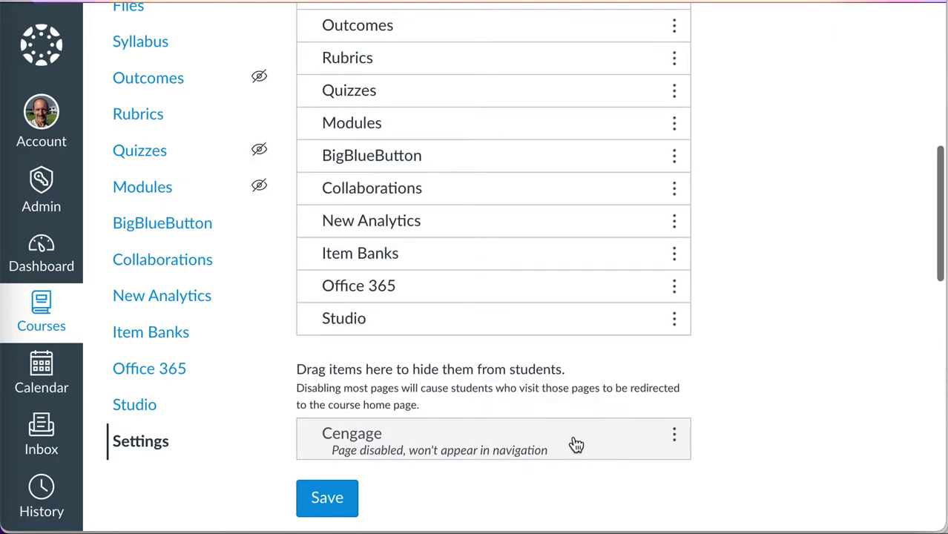
scroll(577, 354, up, 8)
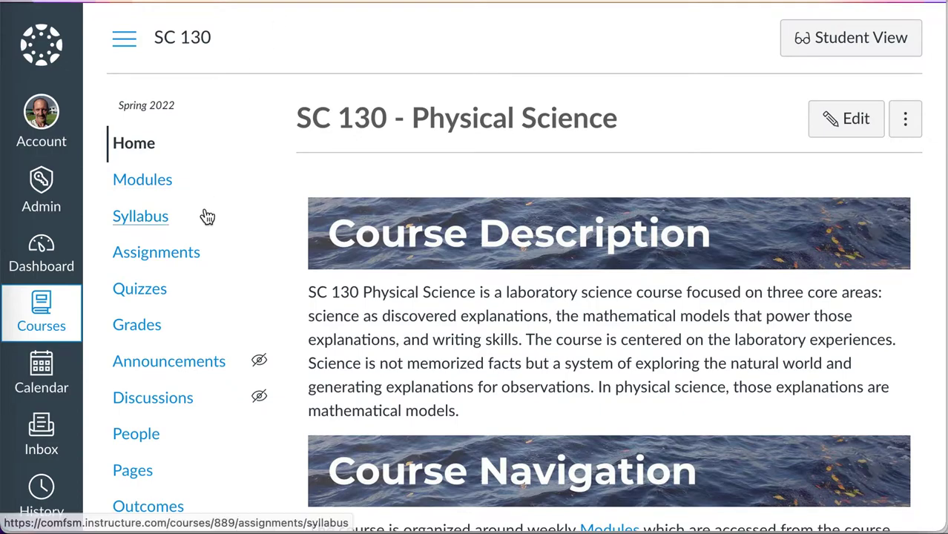
Step: Open the Modules page of SC 130 and review its content from the introductory materials through Week 01 Density
click(152, 194)
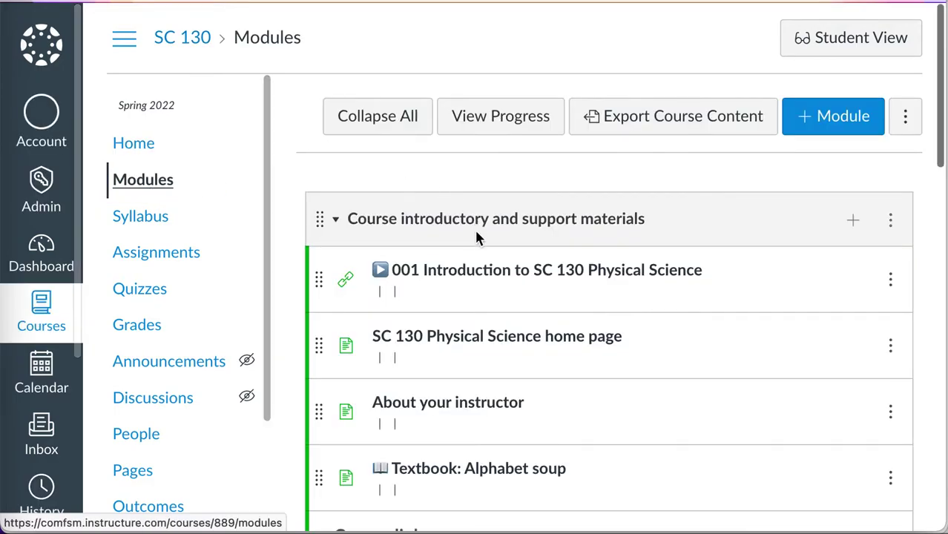
scroll(457, 341, down, 1)
scroll(460, 345, down, 8)
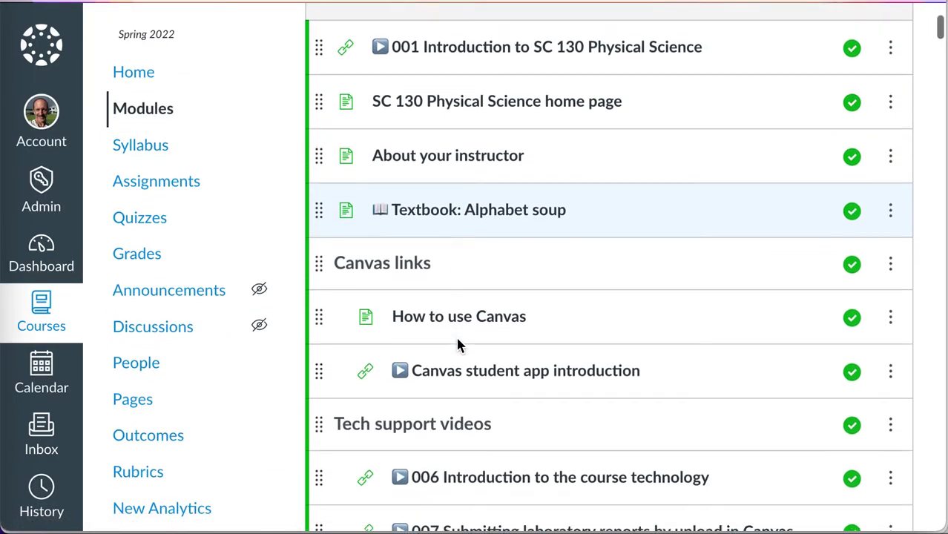
scroll(458, 342, down, 3)
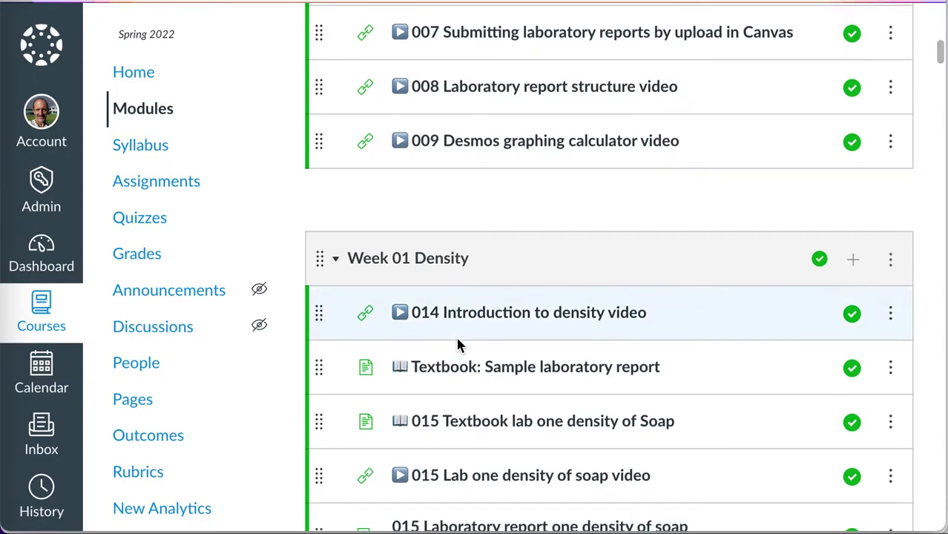
scroll(458, 343, down, 1)
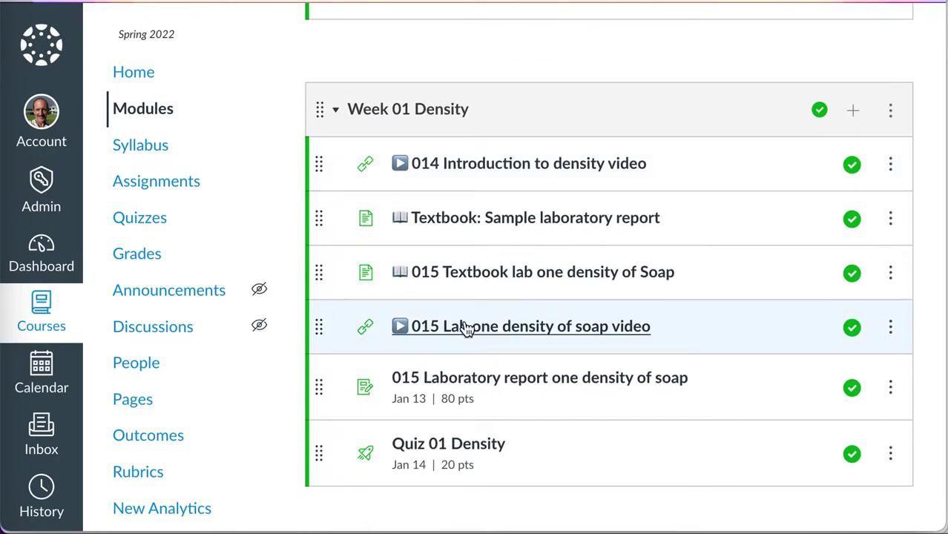
scroll(494, 256, up, 4)
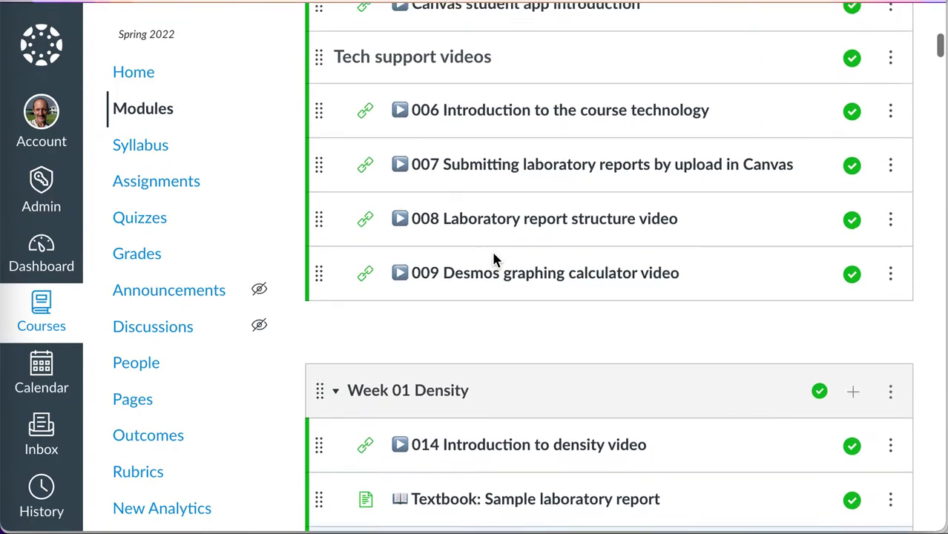
scroll(496, 261, up, 3)
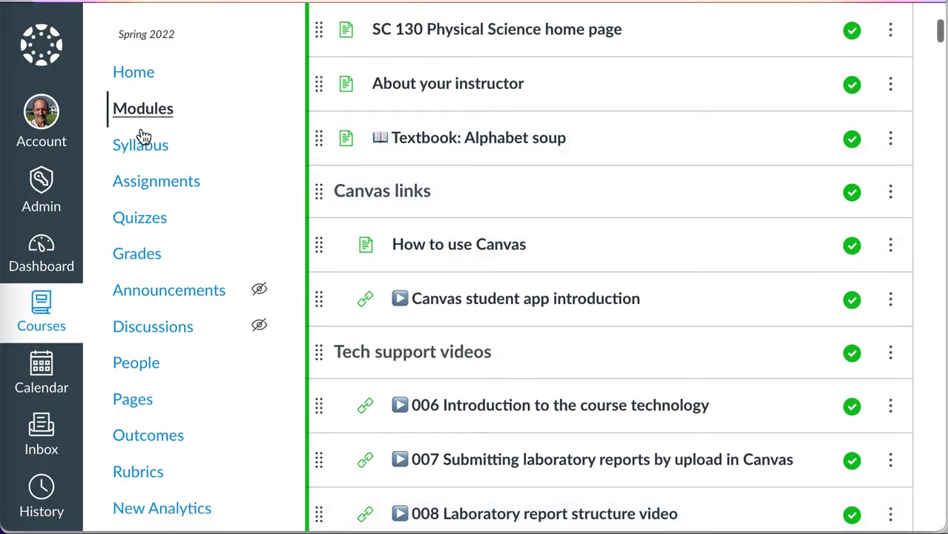
Step: Open the SC 130 syllabus and review the course policies and the due dates in the Course Summary
click(144, 151)
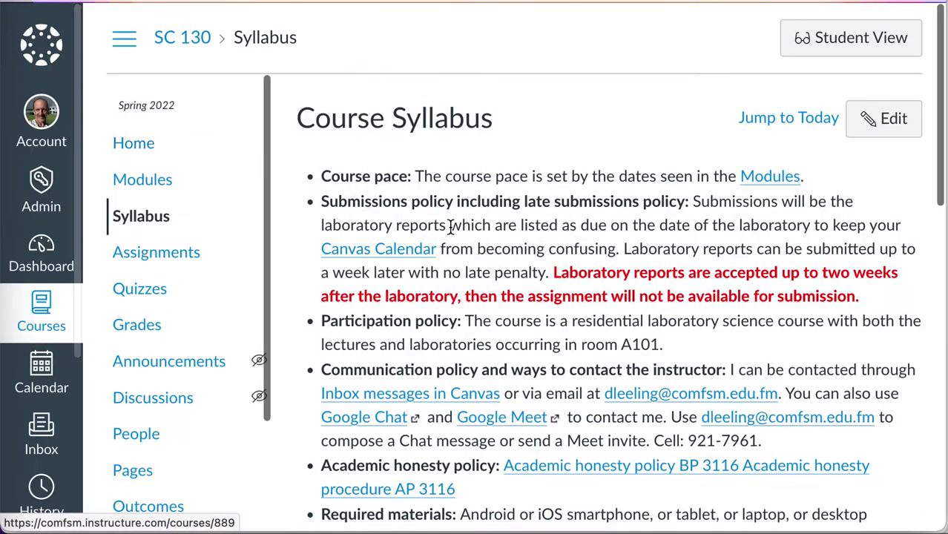
scroll(386, 290, down, 5)
scroll(450, 228, down, 4)
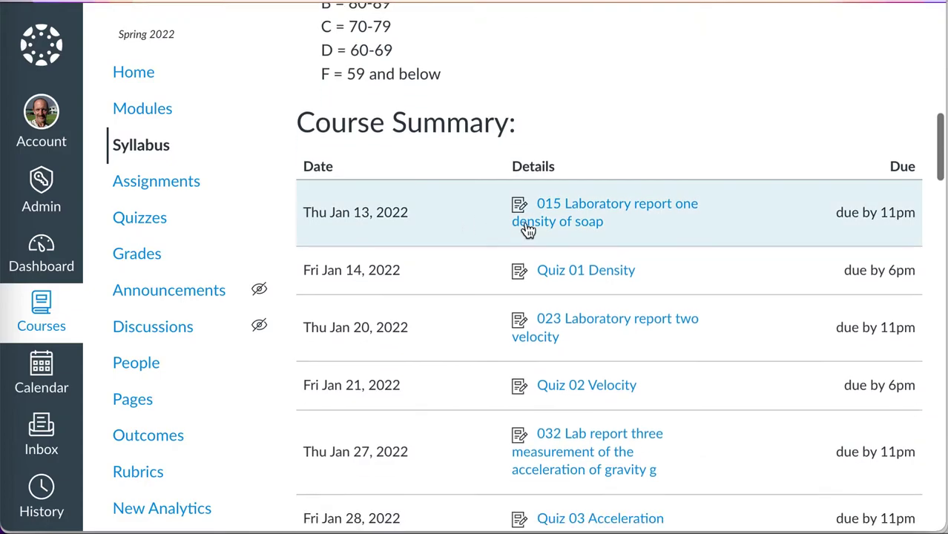
scroll(659, 243, up, 8)
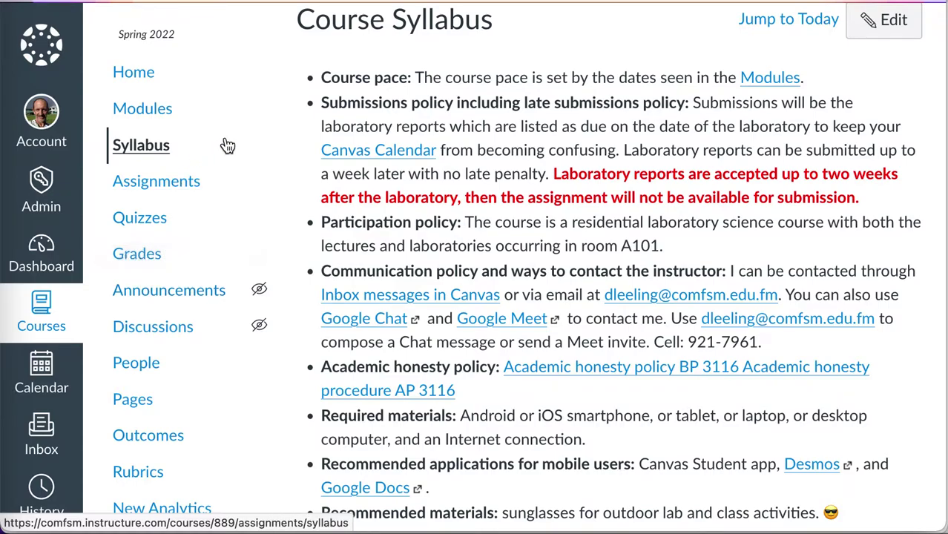
Step: Open the SC 130 course settings and display the course navigation order
scroll(176, 349, down, 3)
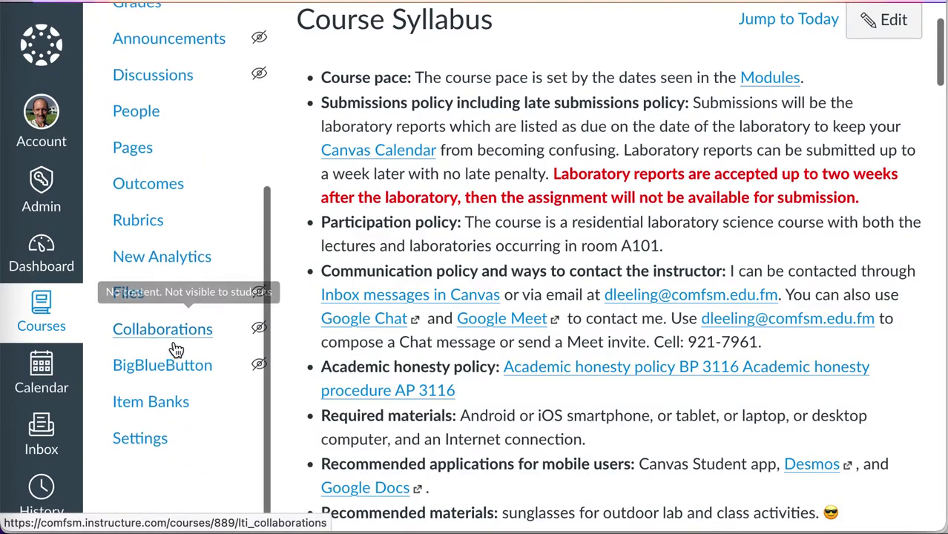
click(148, 447)
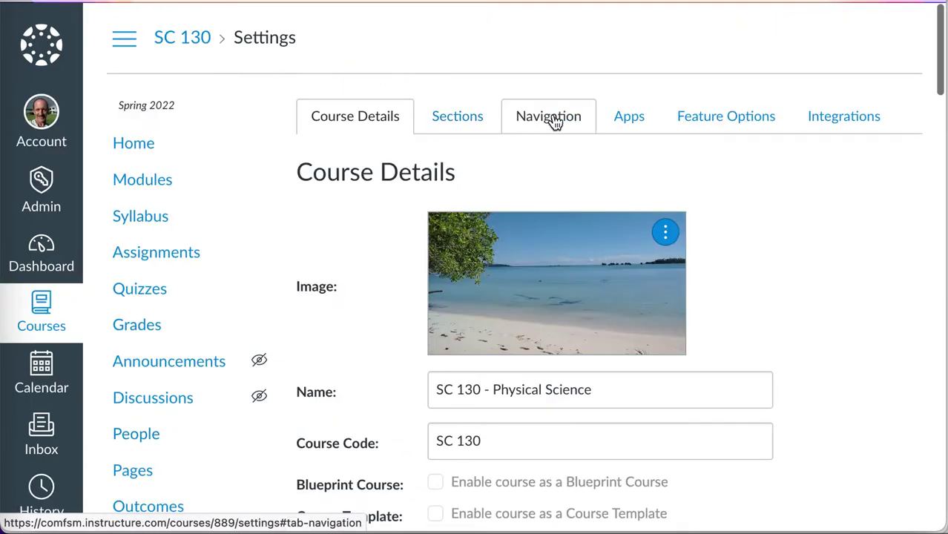
click(553, 119)
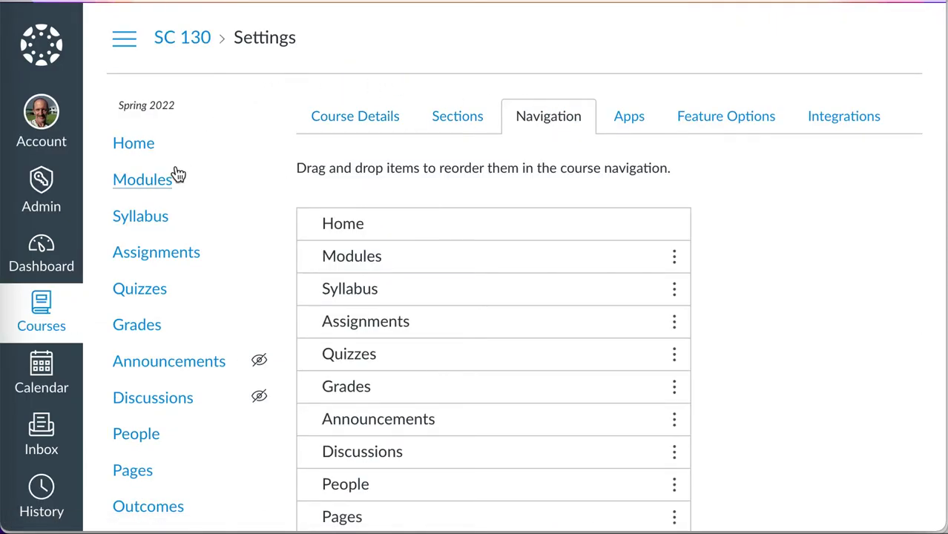
Step: Return to the SC 130 home page and review its Course Description and Course Navigation sections
click(140, 147)
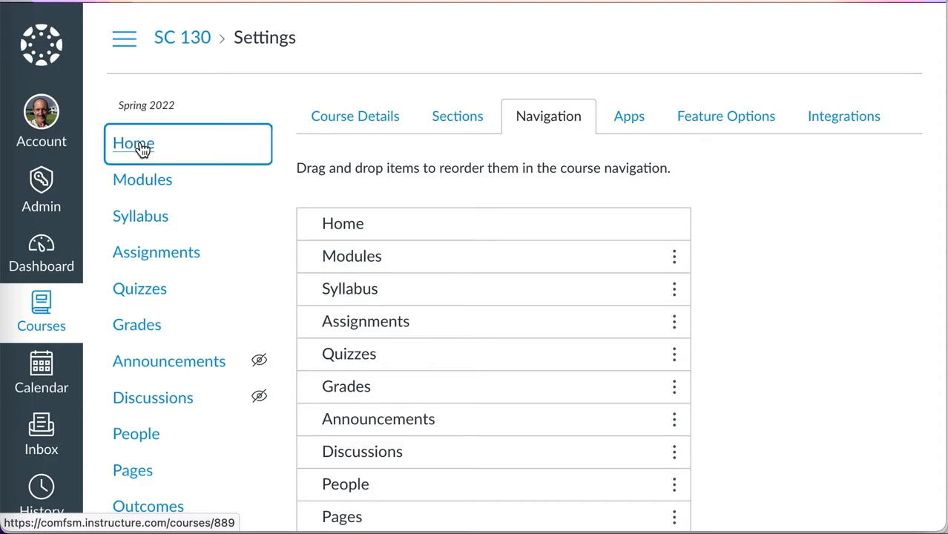
scroll(445, 148, down, 2)
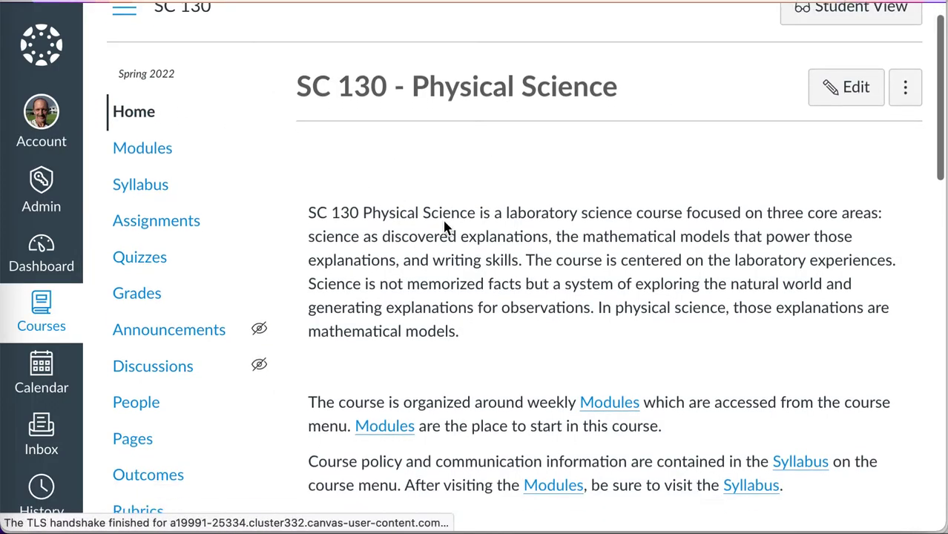
scroll(444, 220, up, 2)
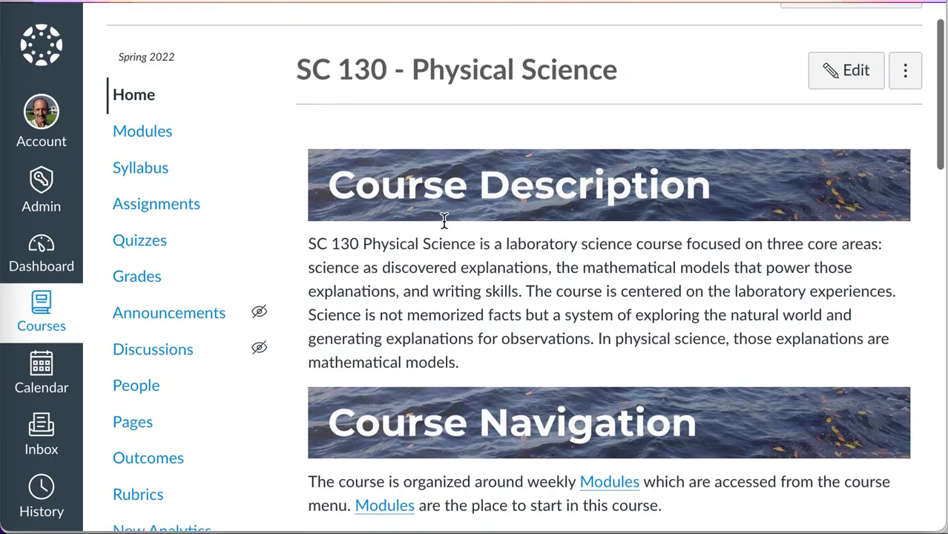
scroll(445, 225, down, 2)
scroll(445, 226, down, 3)
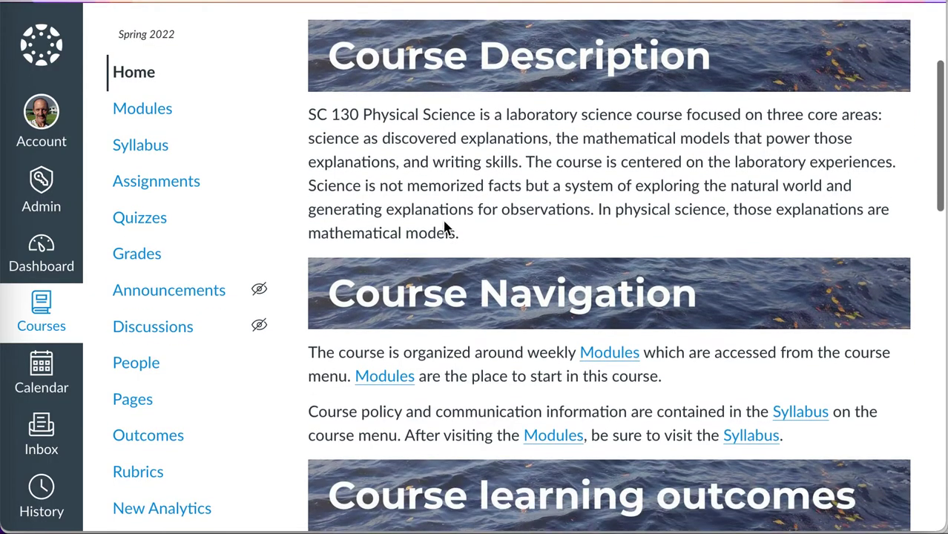
scroll(446, 226, up, 5)
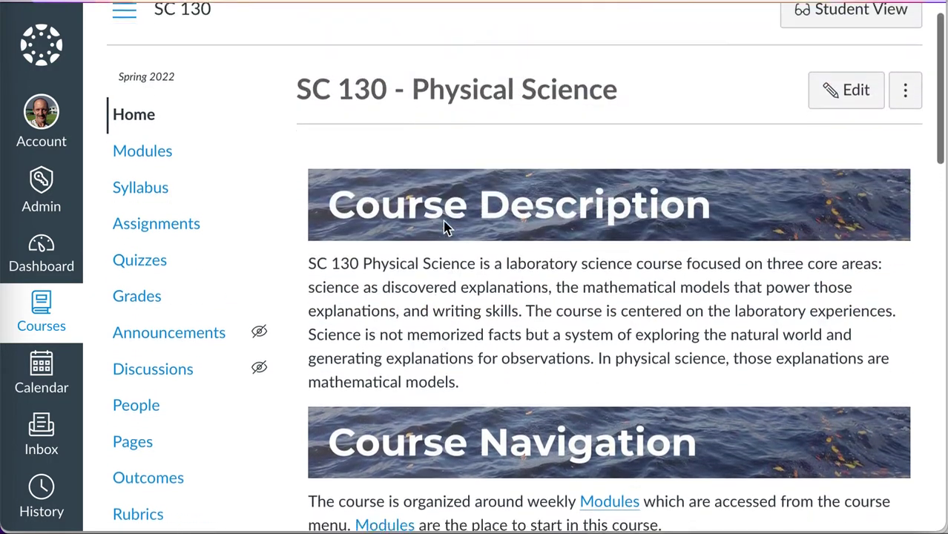
Step: Set the SC 130 course home page to Course Modules and save the choice
scroll(445, 227, down, 10)
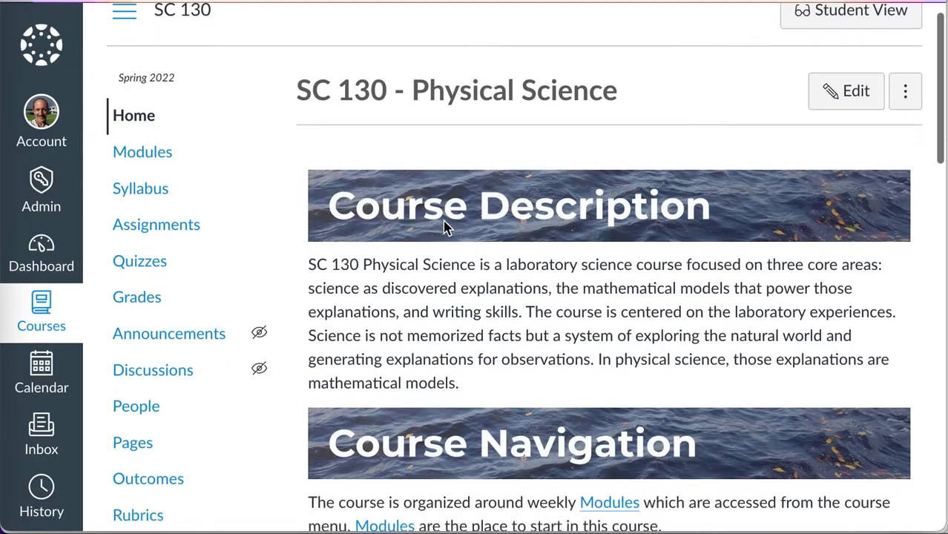
scroll(444, 223, down, 6)
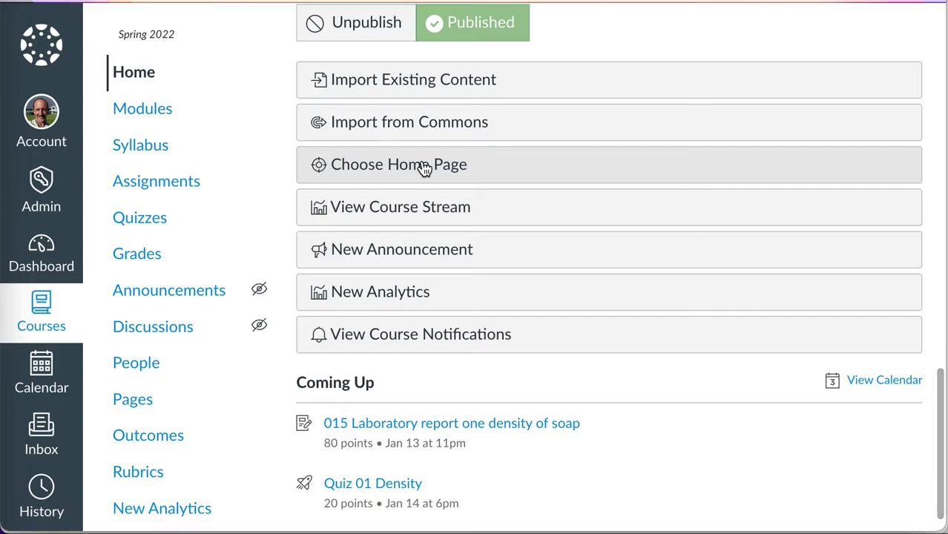
click(424, 169)
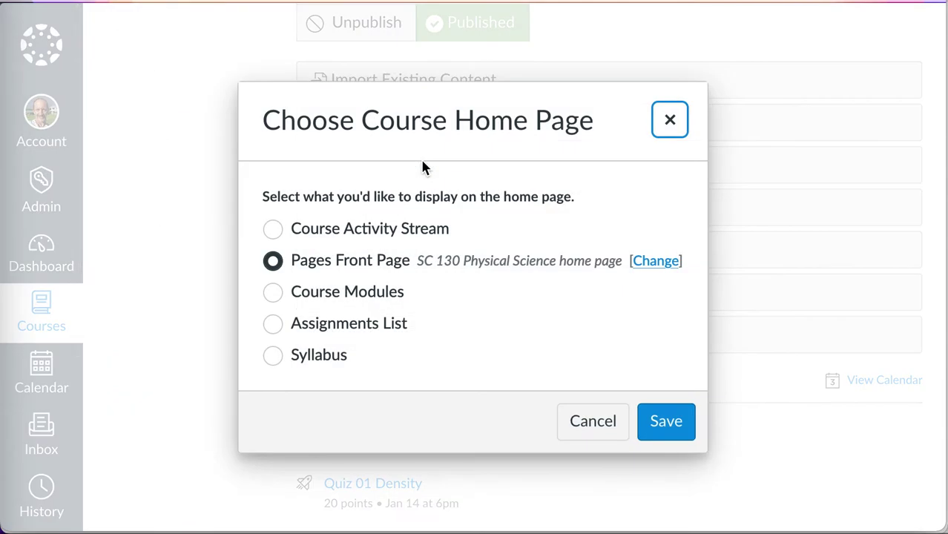
click(272, 292)
click(660, 423)
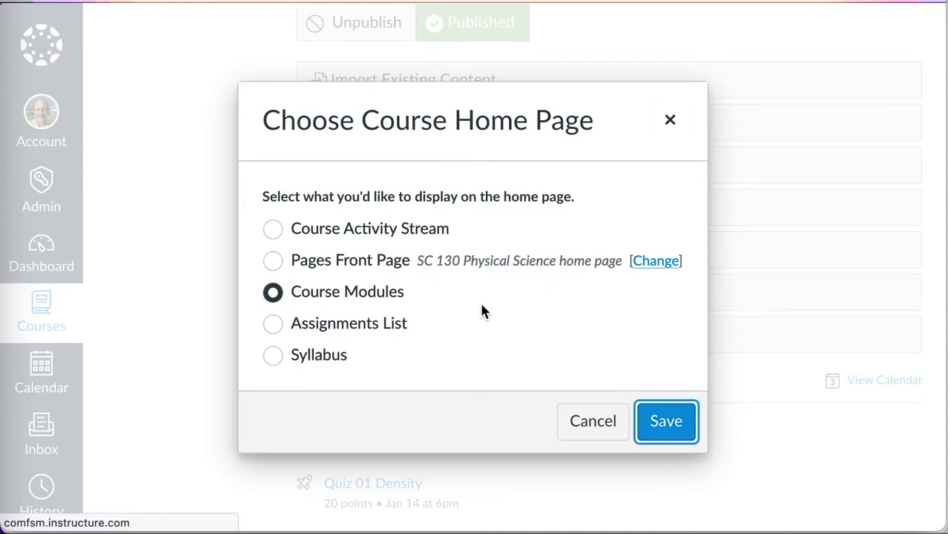
click(666, 421)
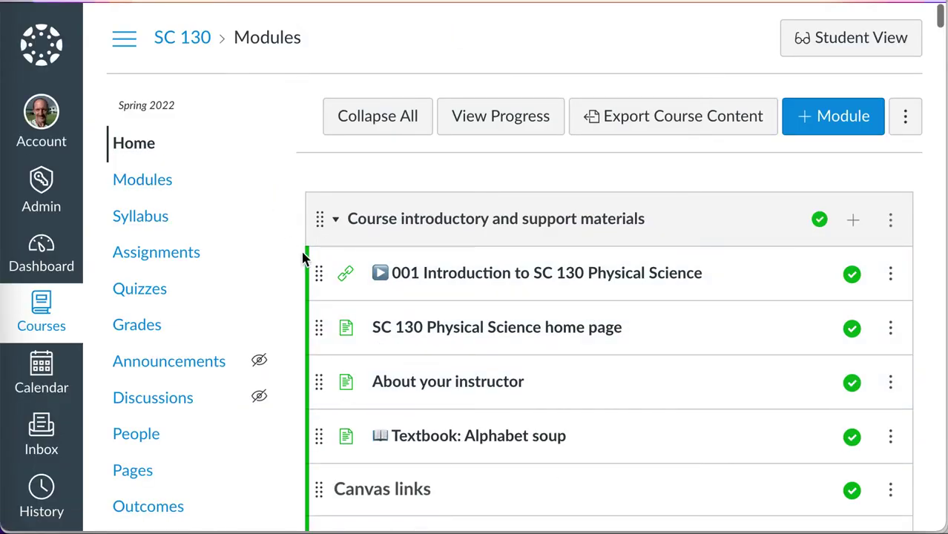
Step: Collapse the Course introductory and support materials, Week 01 Density and Week 02 Velocity modules
scroll(319, 282, down, 1)
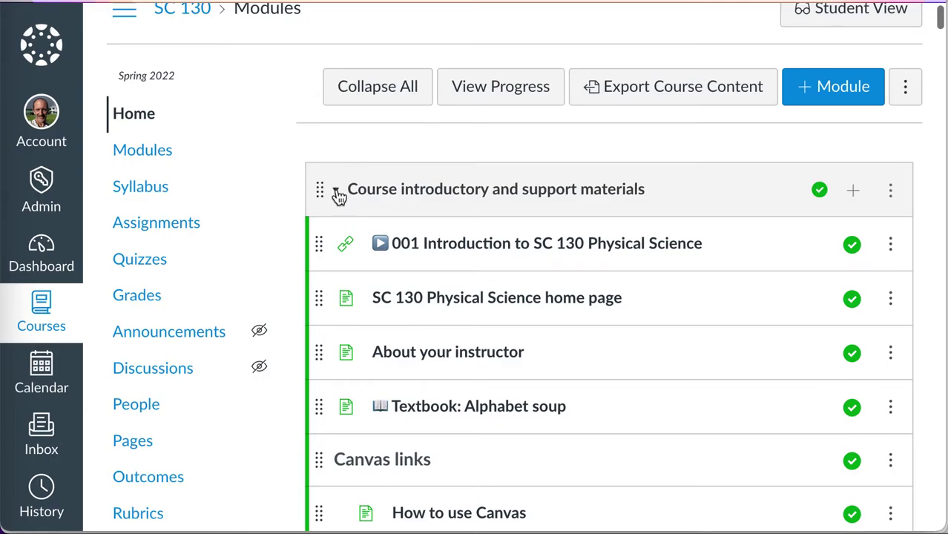
click(336, 192)
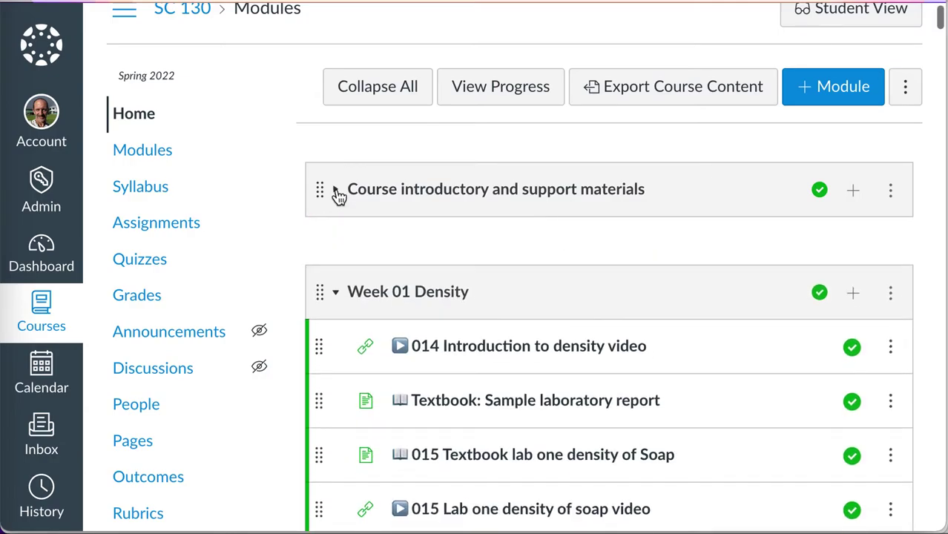
click(337, 294)
scroll(335, 297, down, 2)
click(336, 312)
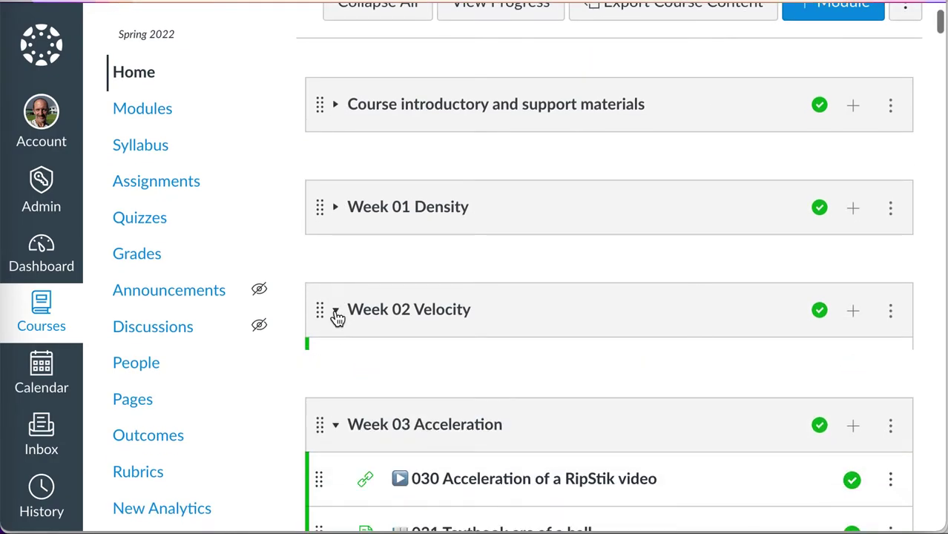
Step: Collapse the Week 03 Acceleration module and reopen the SC 130 - Physical Science course from the Dashboard
scroll(332, 318, down, 4)
click(334, 253)
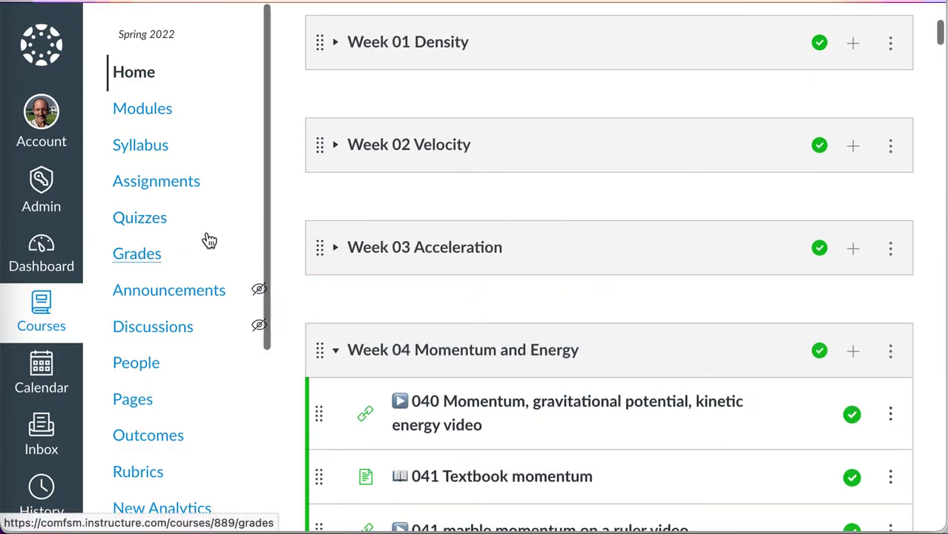
click(43, 256)
scroll(359, 220, down, 3)
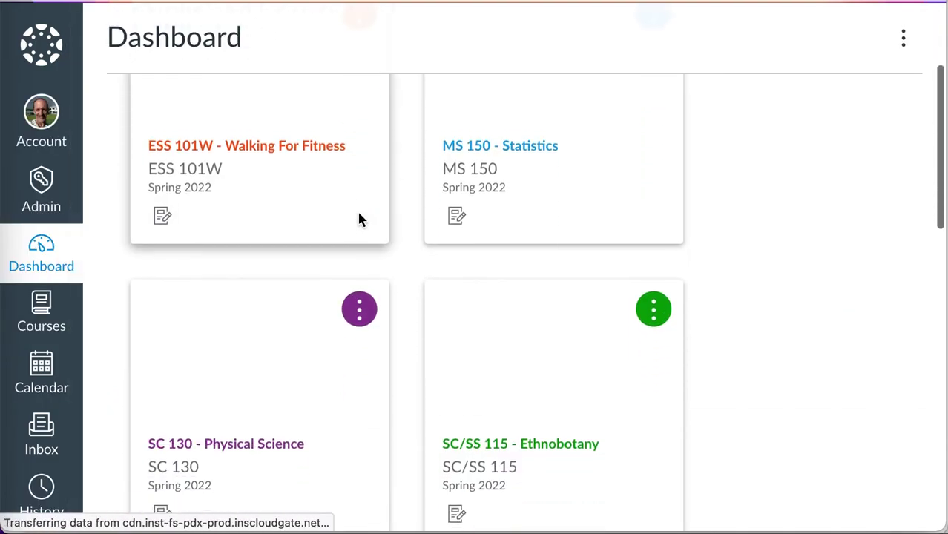
scroll(359, 220, down, 1)
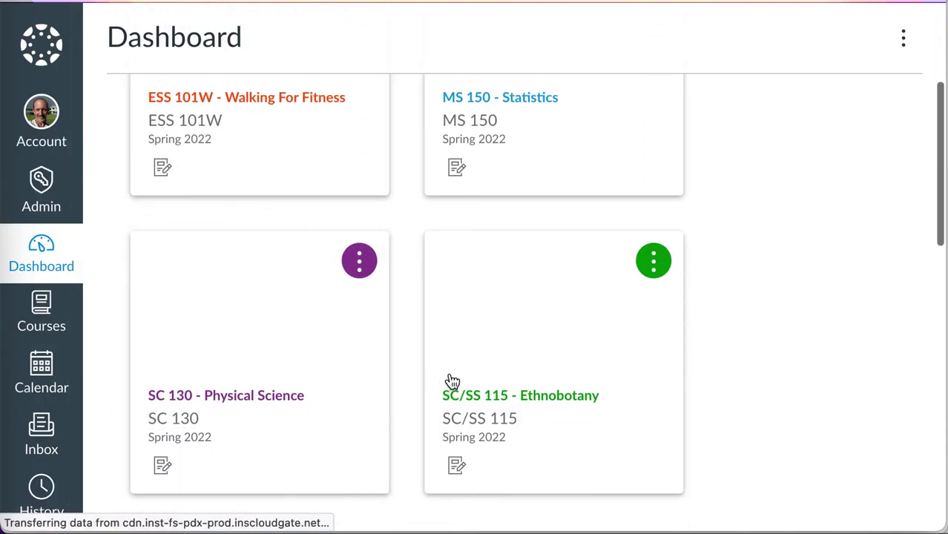
click(287, 397)
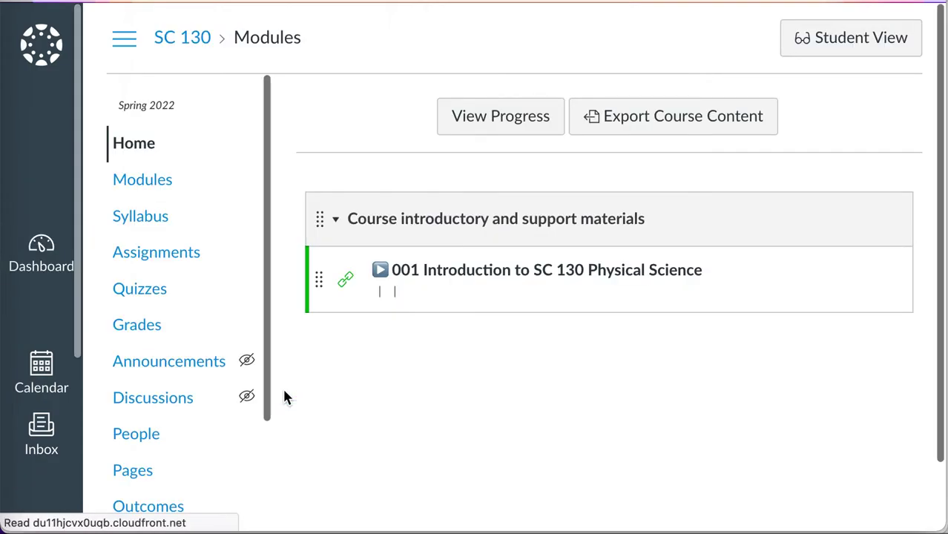
Step: Check the collapse state of the weekly modules and the items in Week 04 Momentum and Energy
scroll(475, 415, down, 5)
scroll(474, 415, down, 4)
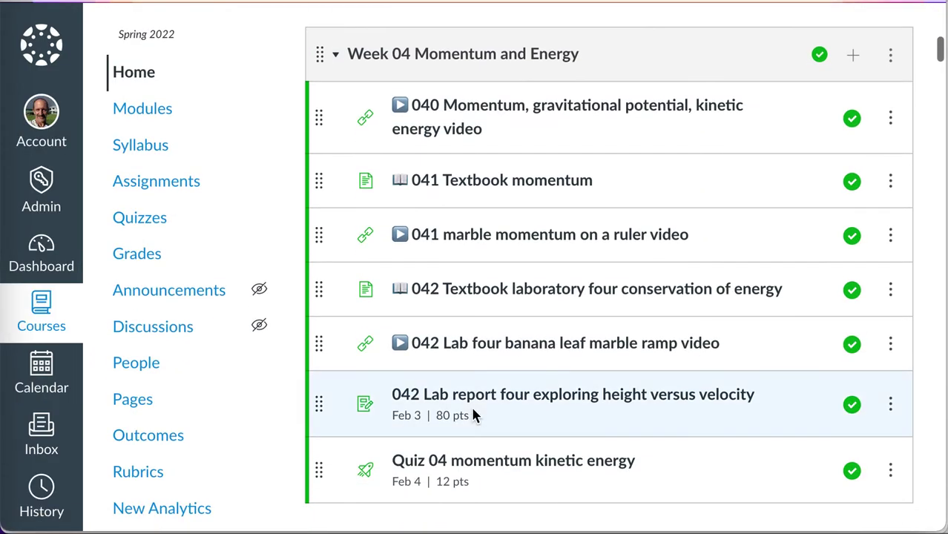
scroll(548, 266, up, 1)
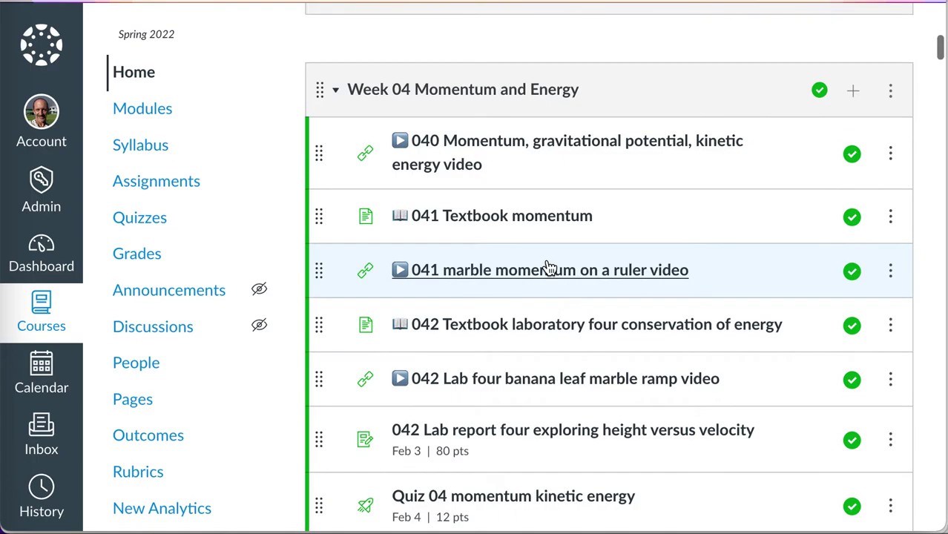
scroll(547, 267, up, 4)
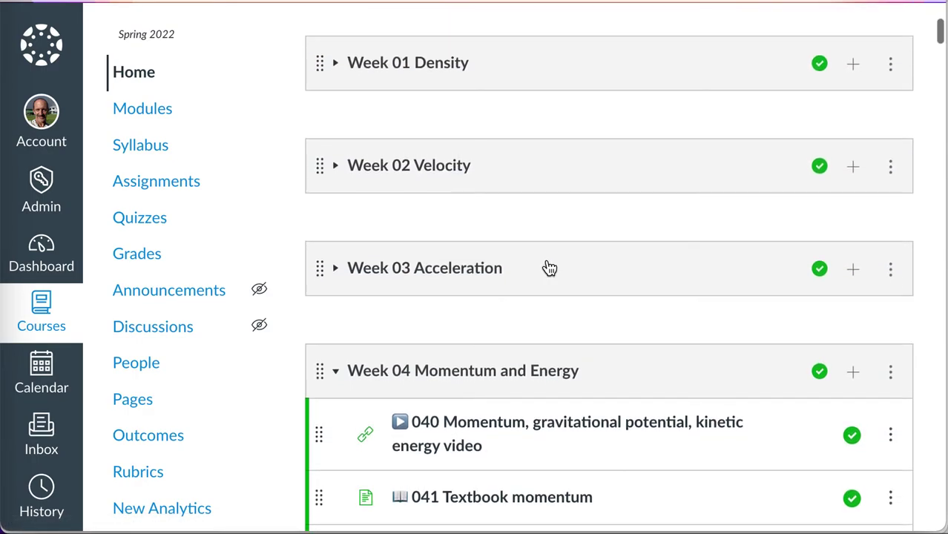
Step: Expand the Week 03 Acceleration, Week 02 Velocity and Week 01 Density modules
scroll(546, 267, up, 1)
click(336, 276)
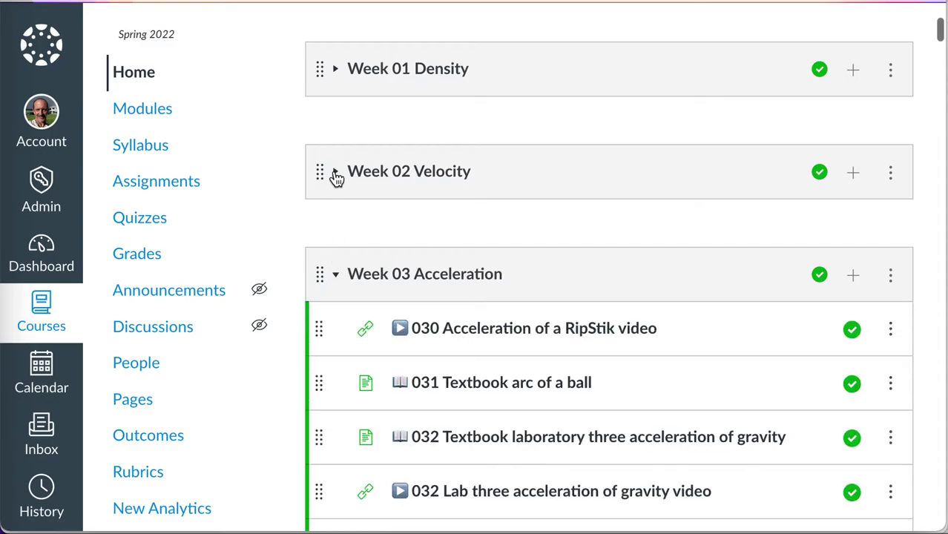
click(335, 173)
click(335, 70)
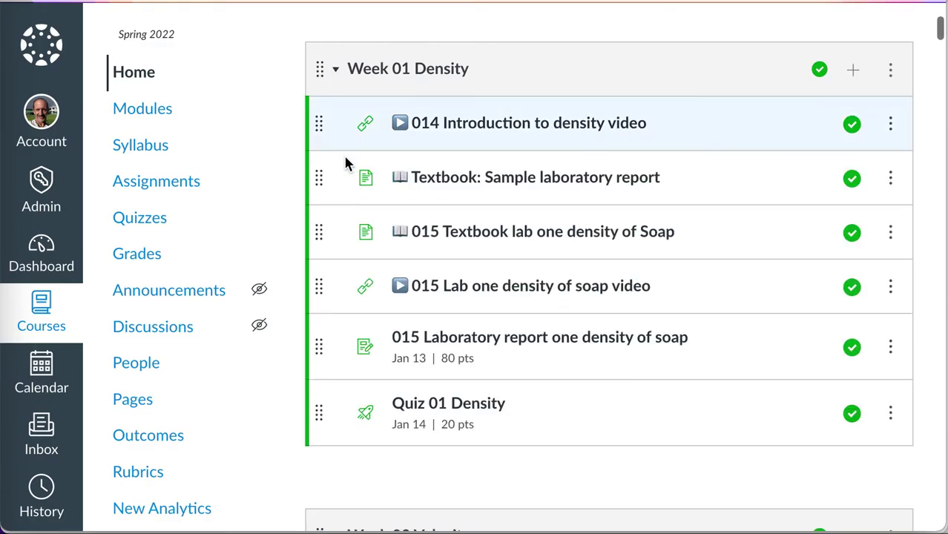
scroll(341, 230, down, 3)
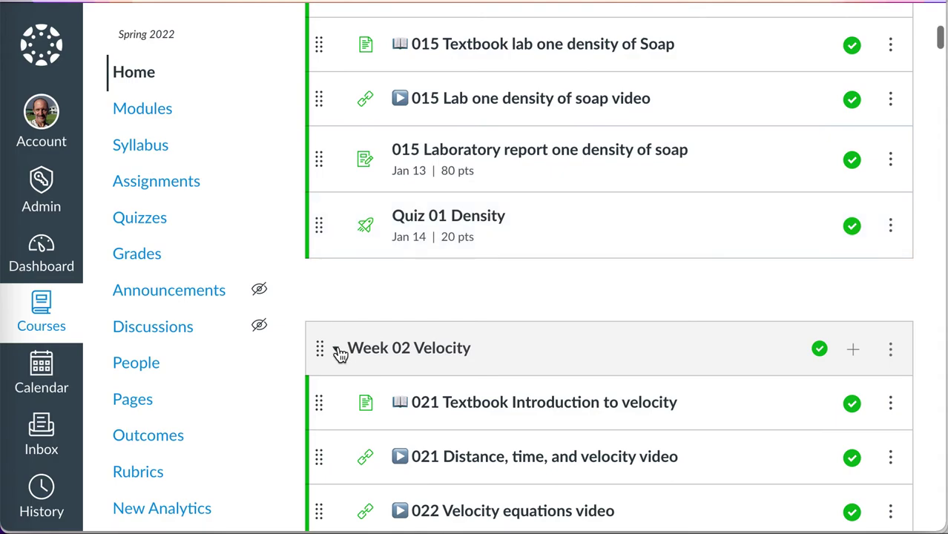
click(339, 355)
click(339, 359)
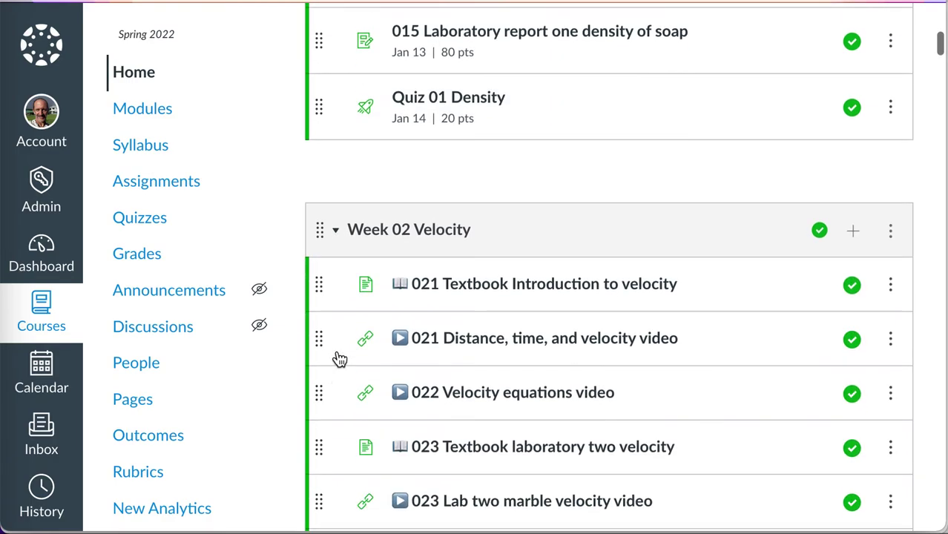
Step: Review the videos, textbook pages, lab reports and quizzes listed in the Week 01 to Week 04 modules
scroll(339, 360, down, 10)
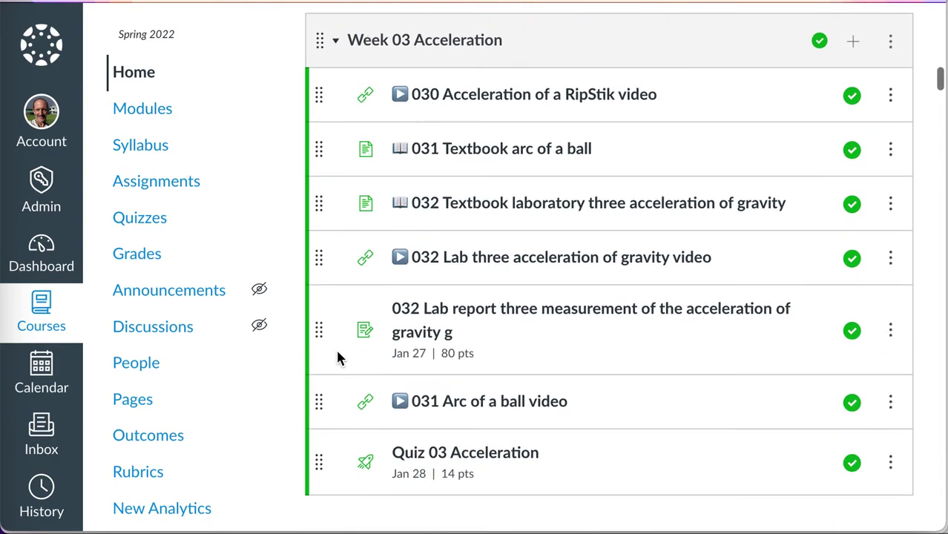
scroll(338, 358, down, 2)
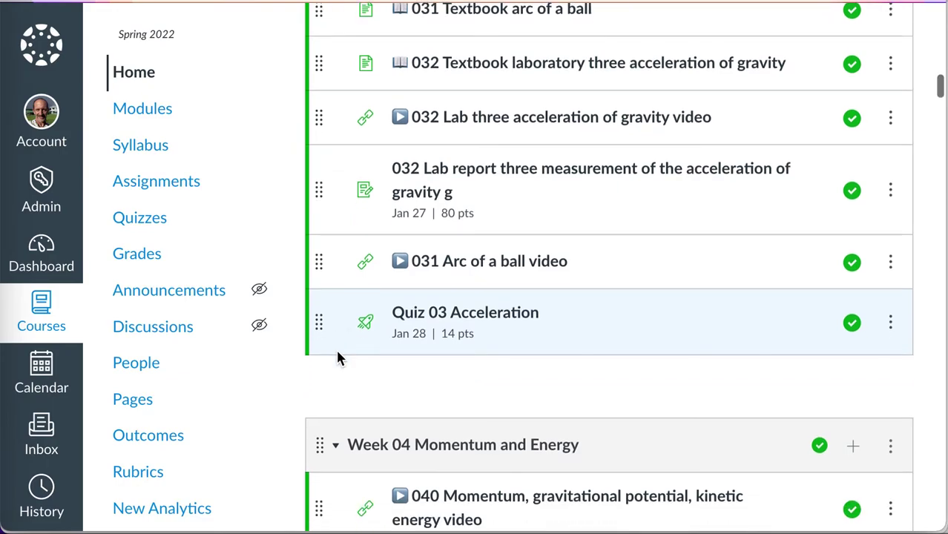
scroll(337, 358, up, 3)
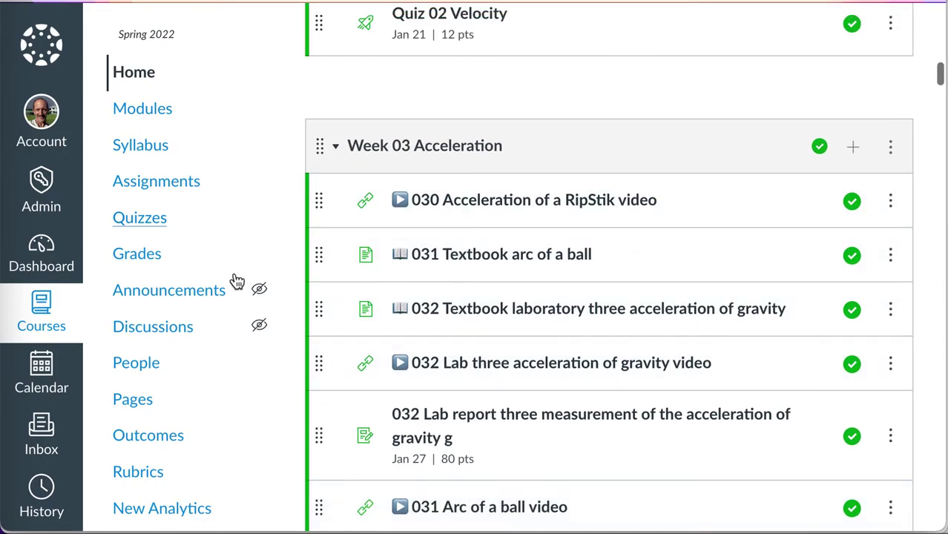
scroll(281, 438, down, 3)
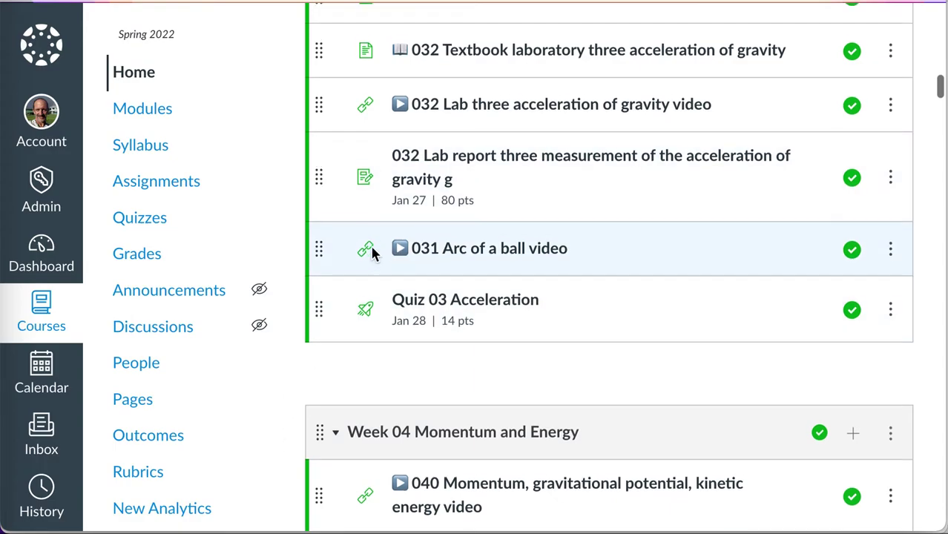
scroll(370, 245, up, 12)
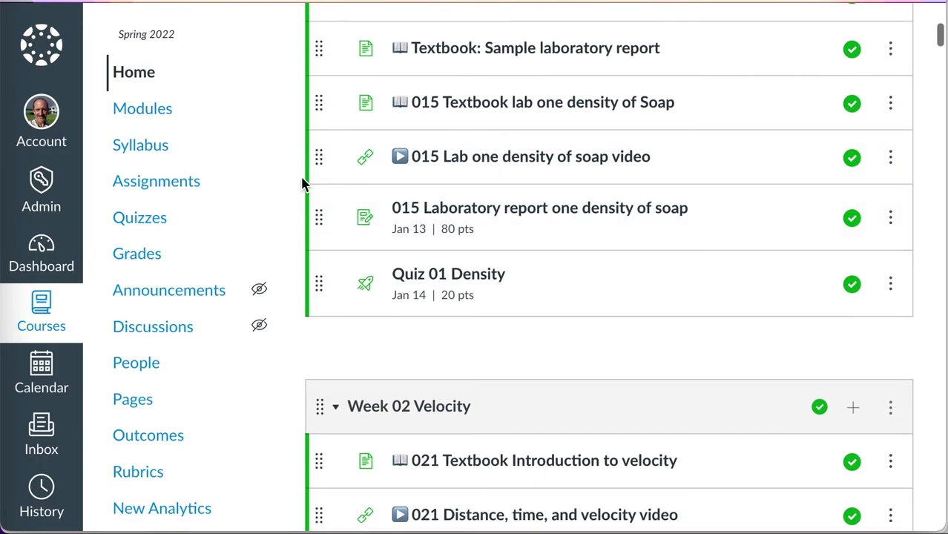
scroll(281, 271, up, 5)
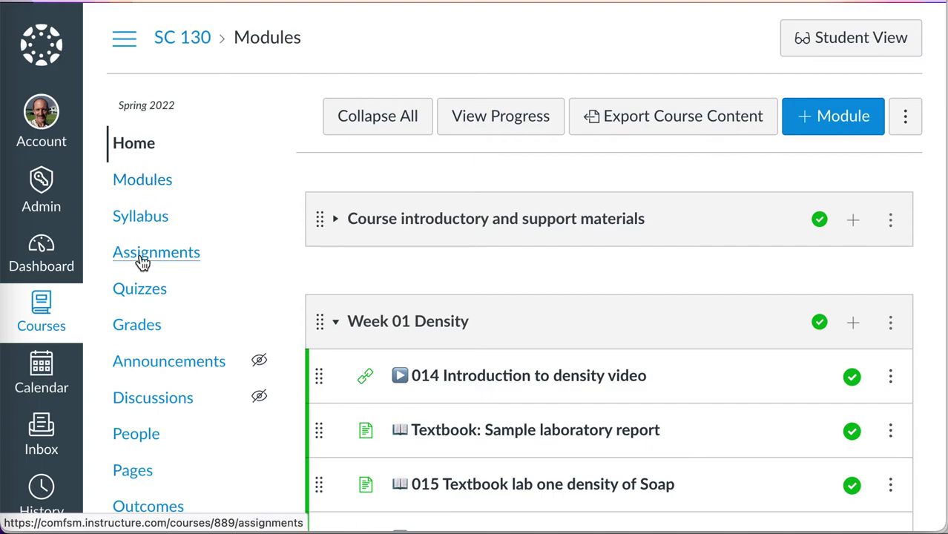
Step: Examine the SC 130 course navigation links down to Settings, including those hidden from students
scroll(134, 387, down, 3)
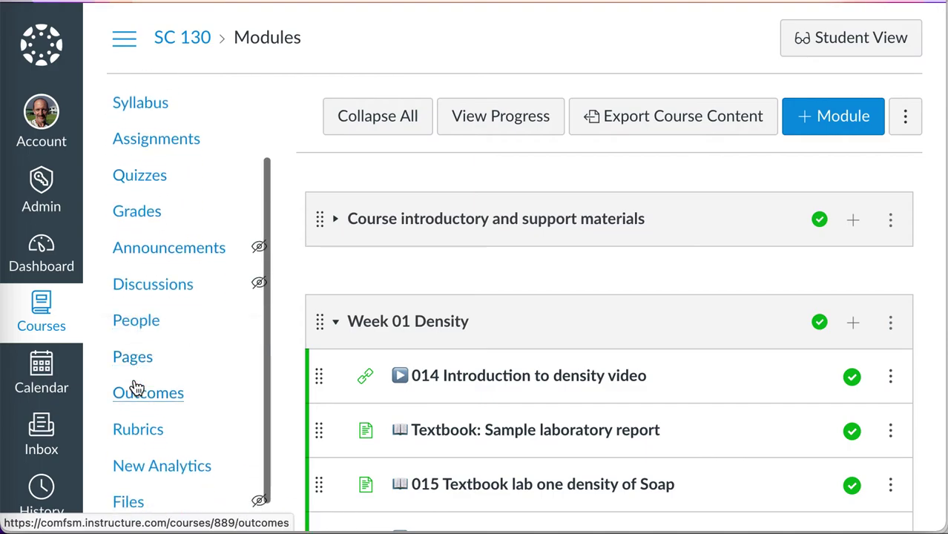
scroll(136, 387, down, 2)
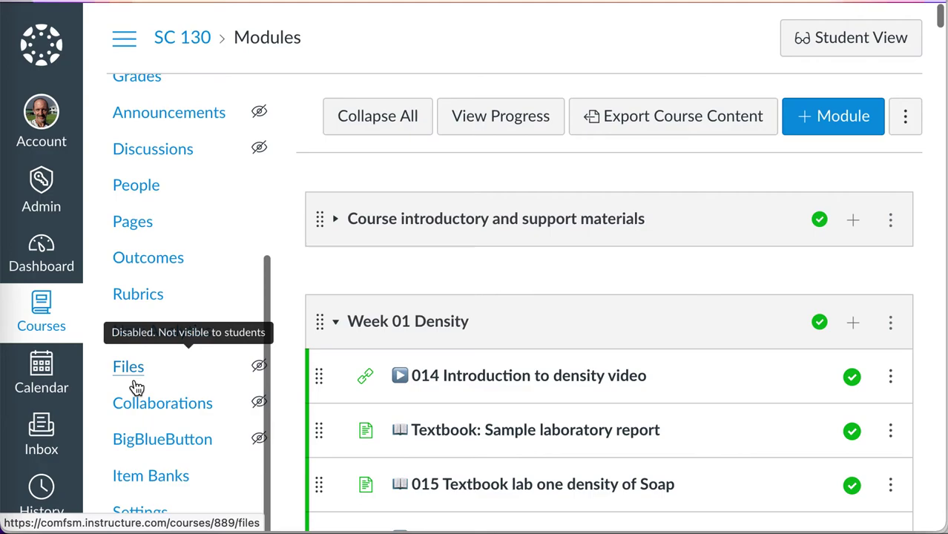
scroll(136, 389, up, 5)
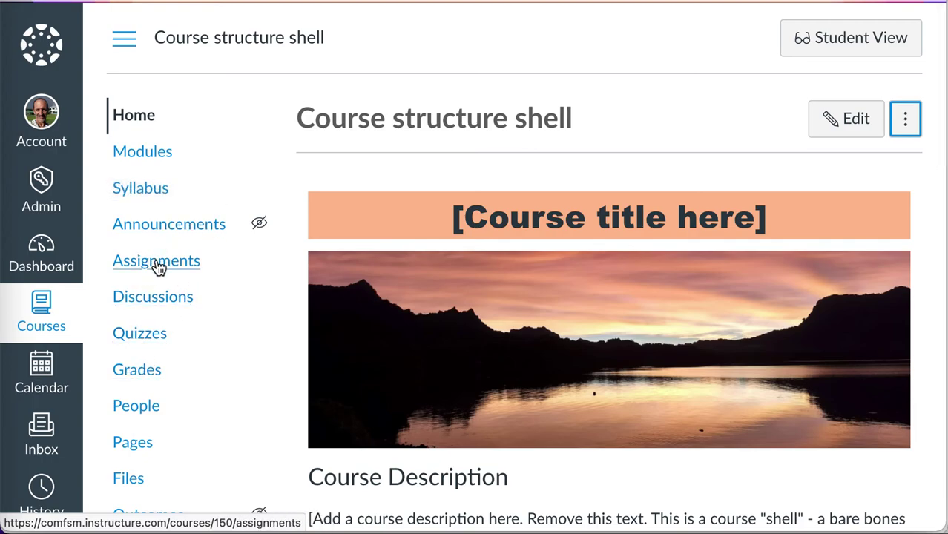
Step: View the Assignments page of the Course structure shell, and return to its home page to review the course navigation
click(157, 261)
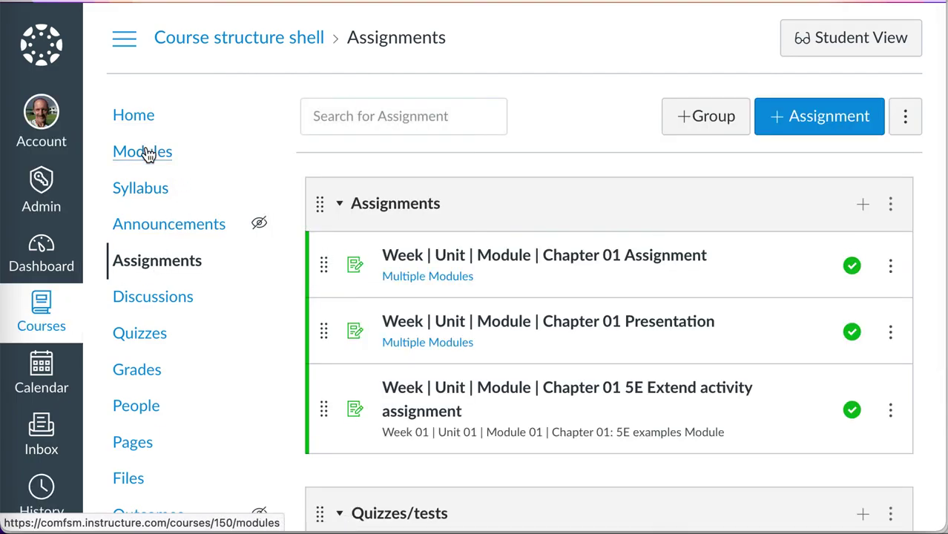
click(145, 120)
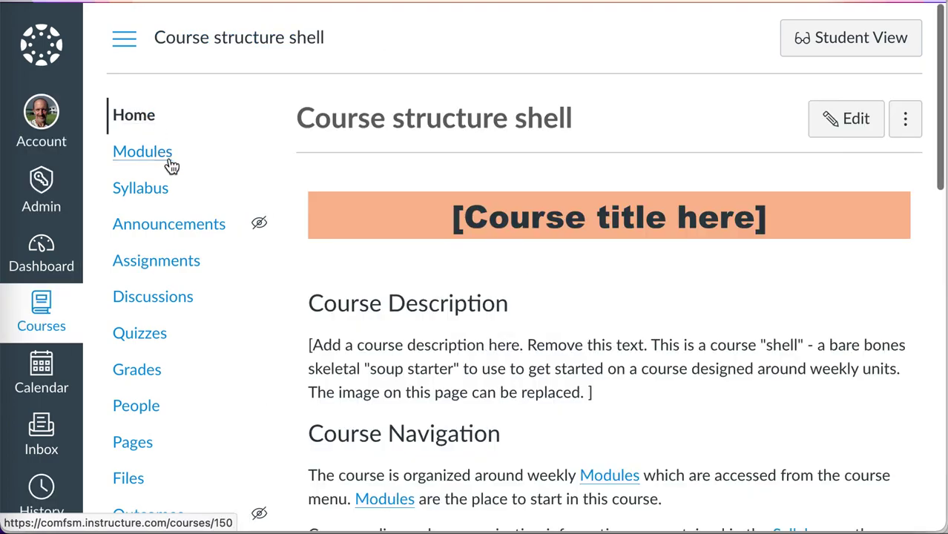
scroll(187, 224, down, 2)
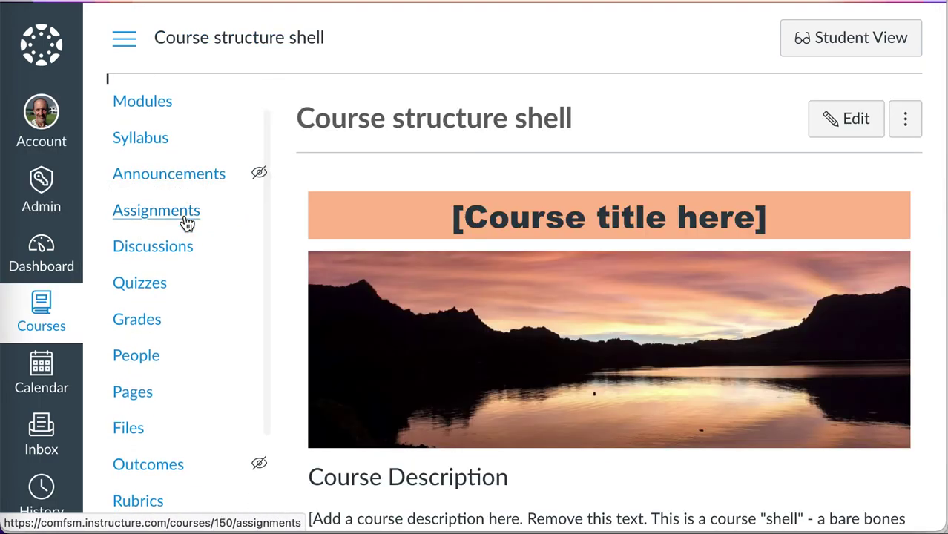
scroll(187, 223, up, 2)
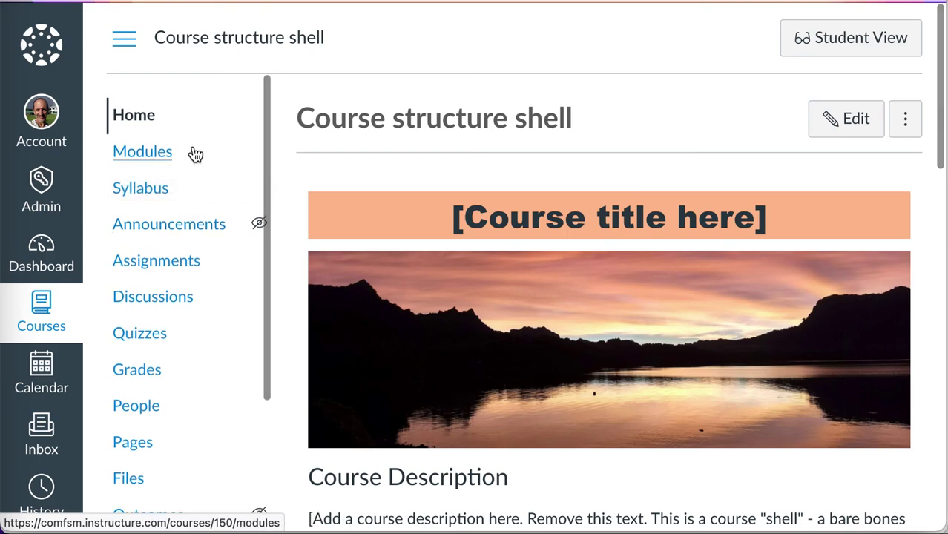